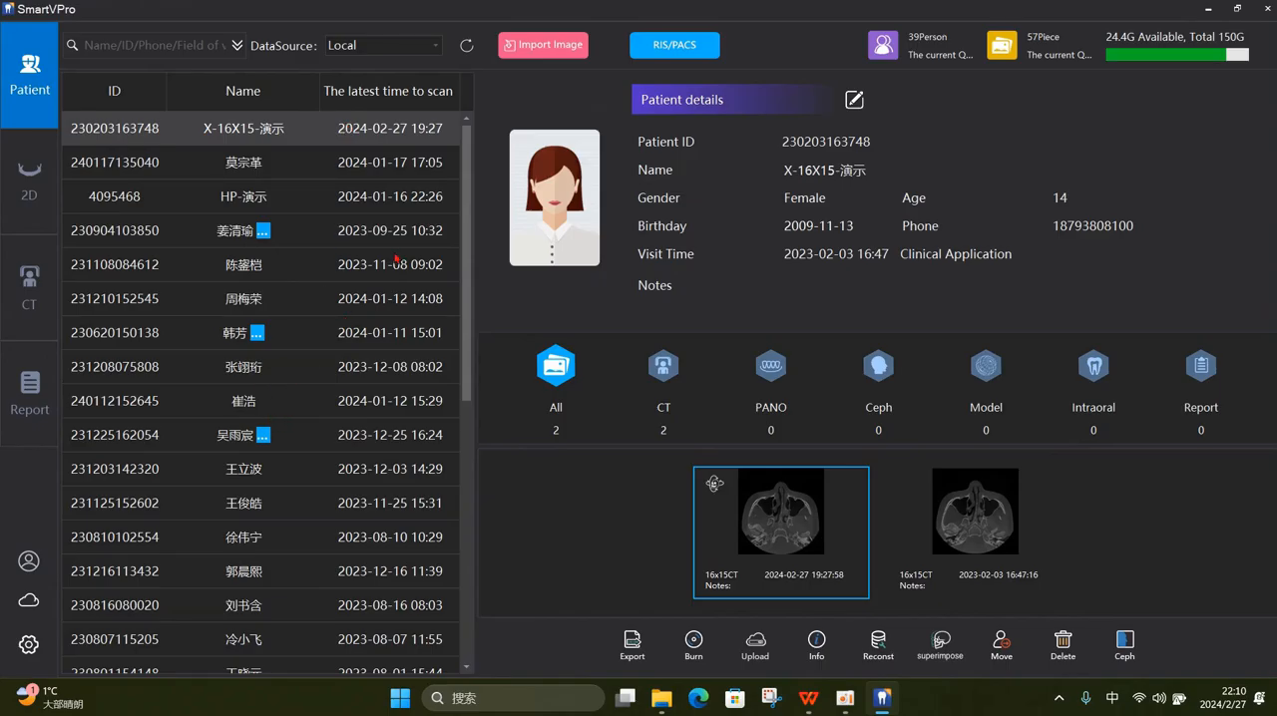
left_click(341, 130)
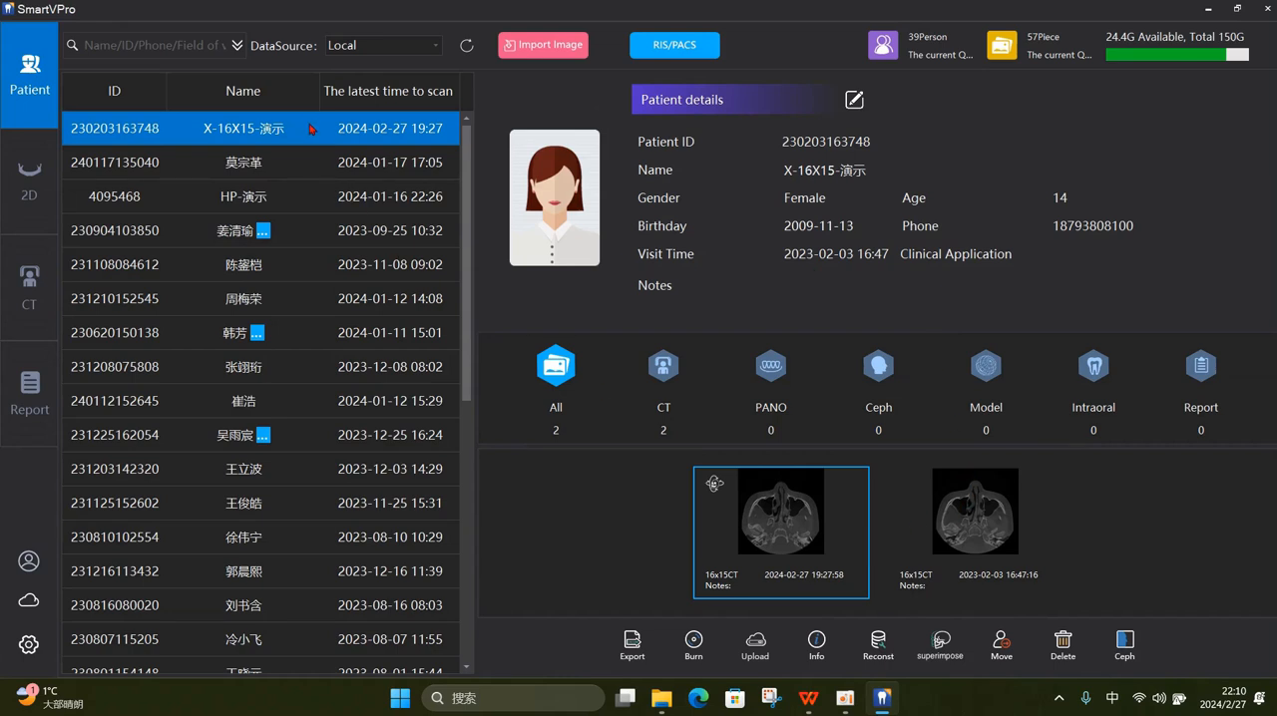
left_click(979, 522)
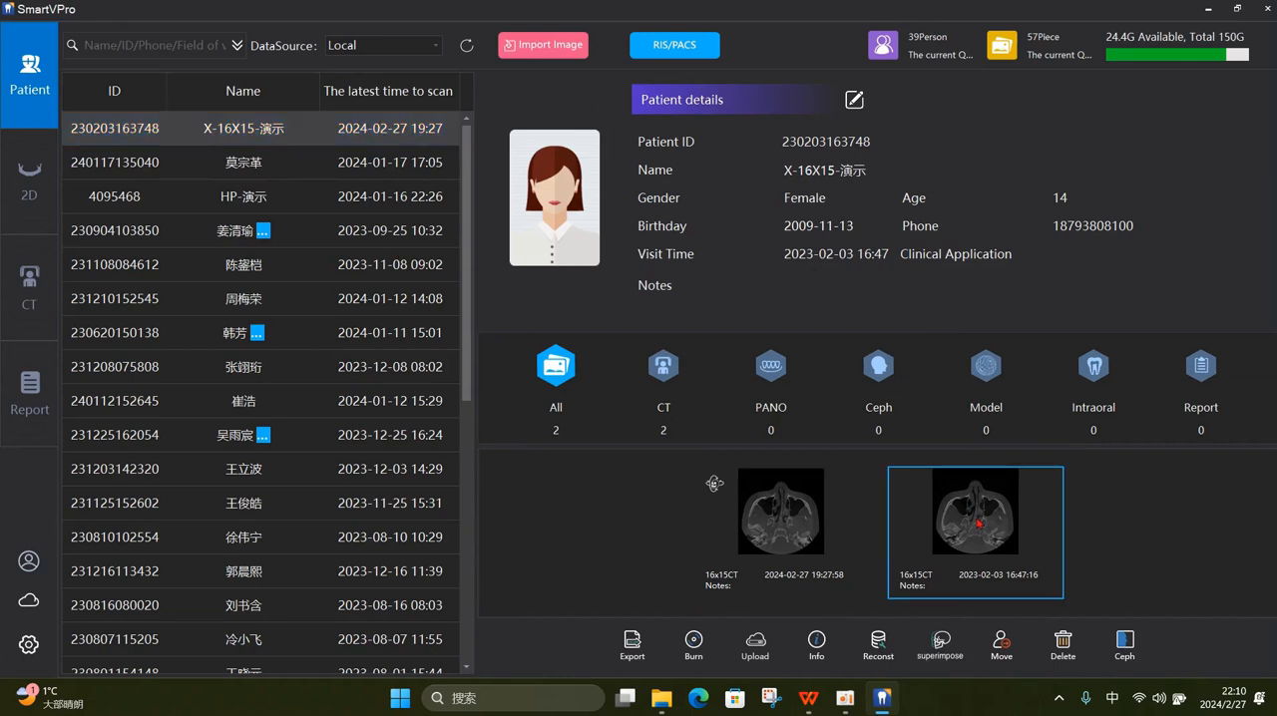
double_click(972, 527)
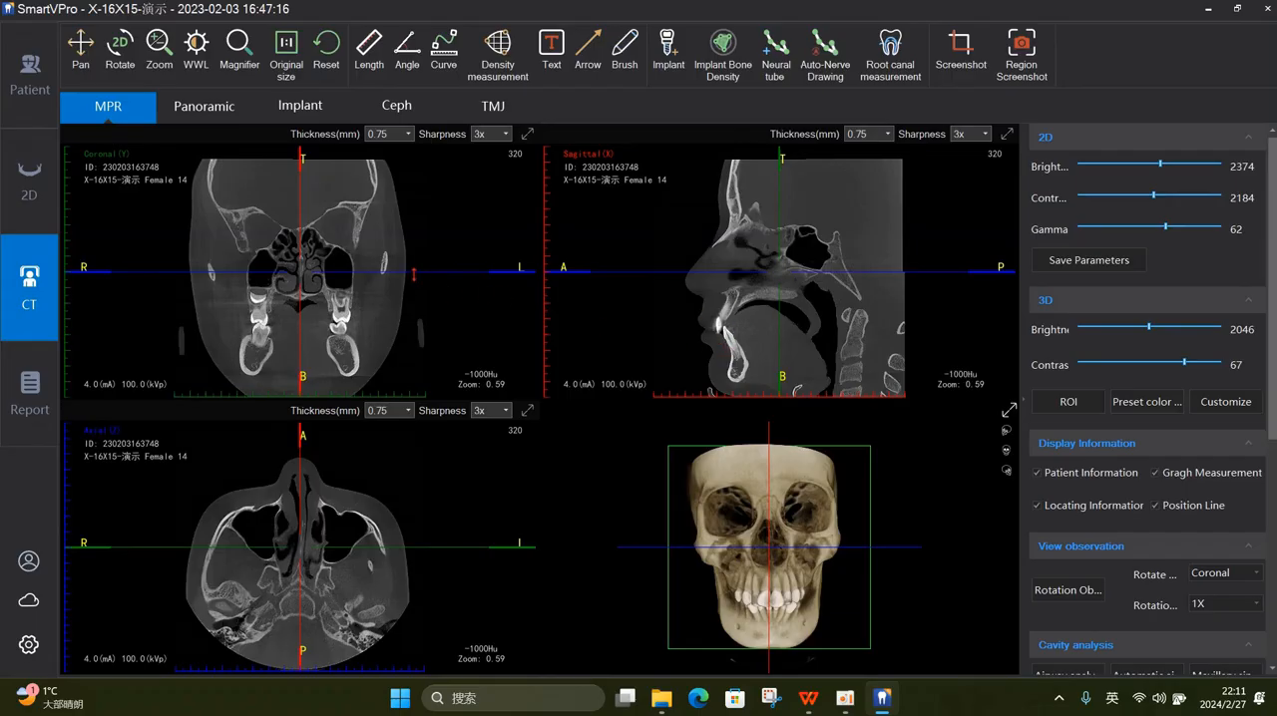
- Show the CT scan in the panoramic view and shift the crosshair slightly toward the patient's right-side teeth
left_click(203, 108)
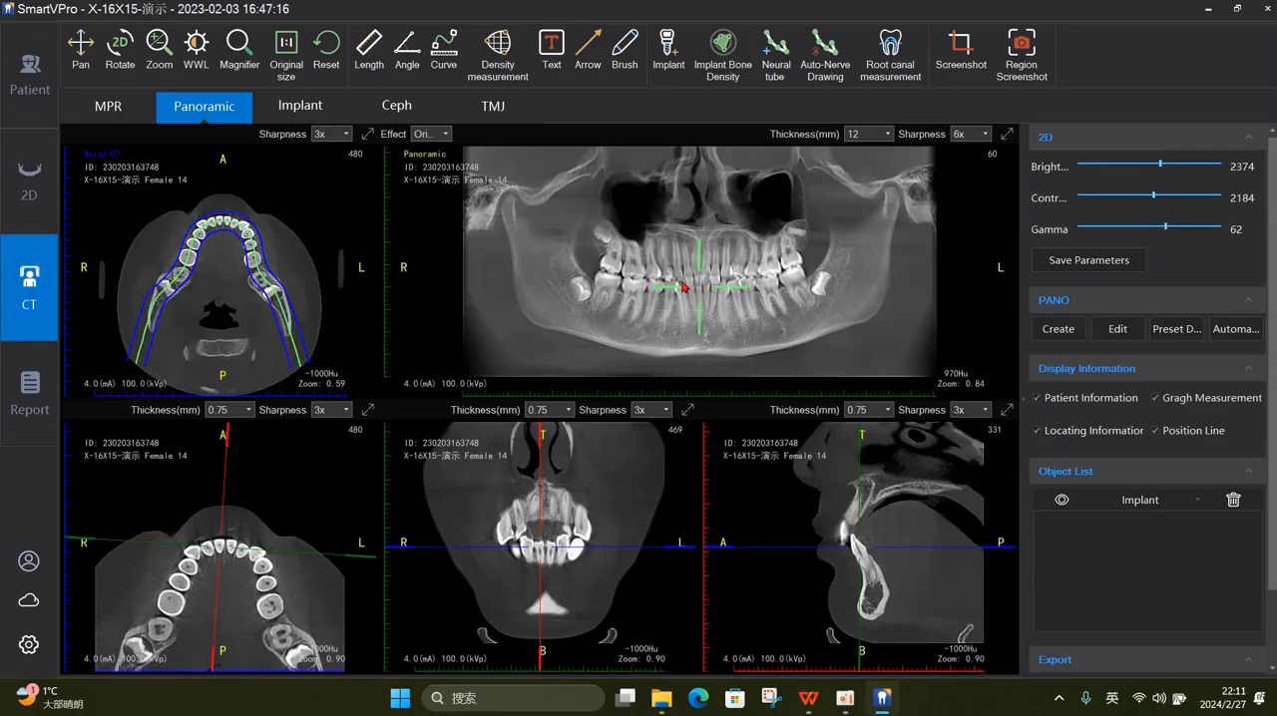
left_click(682, 285)
left_click_drag(682, 284, 665, 284)
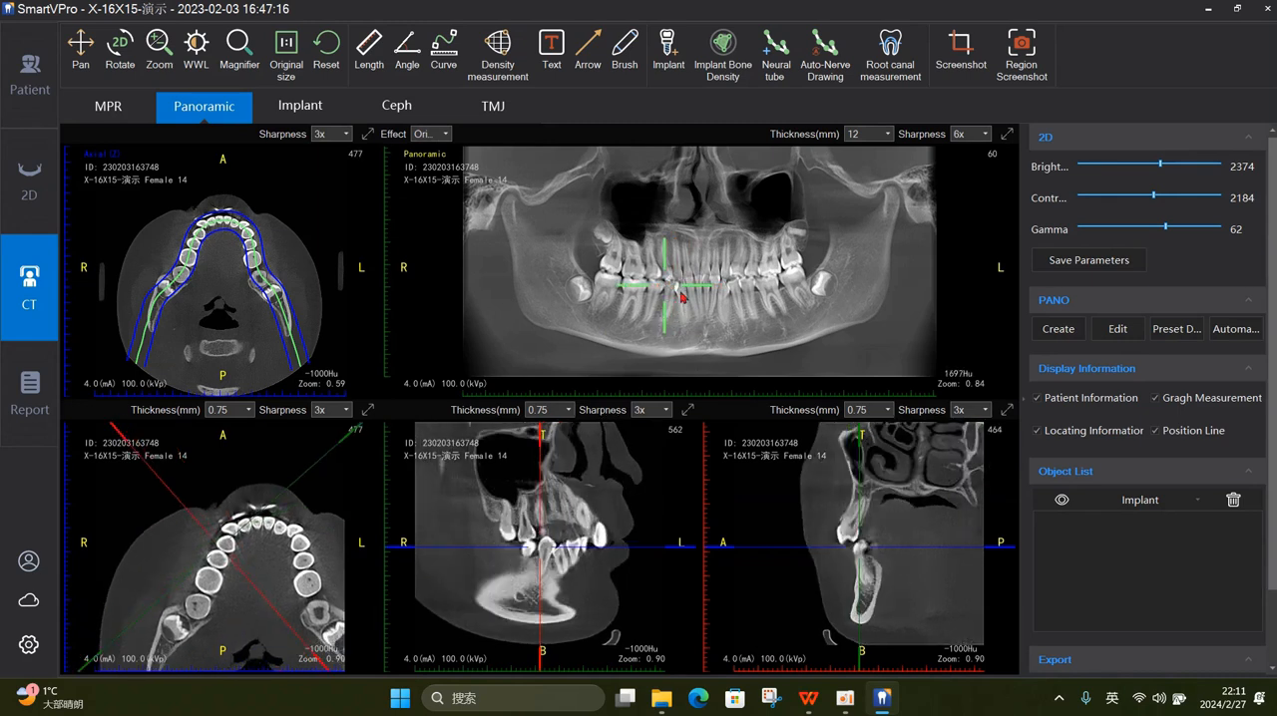
left_click(29, 80)
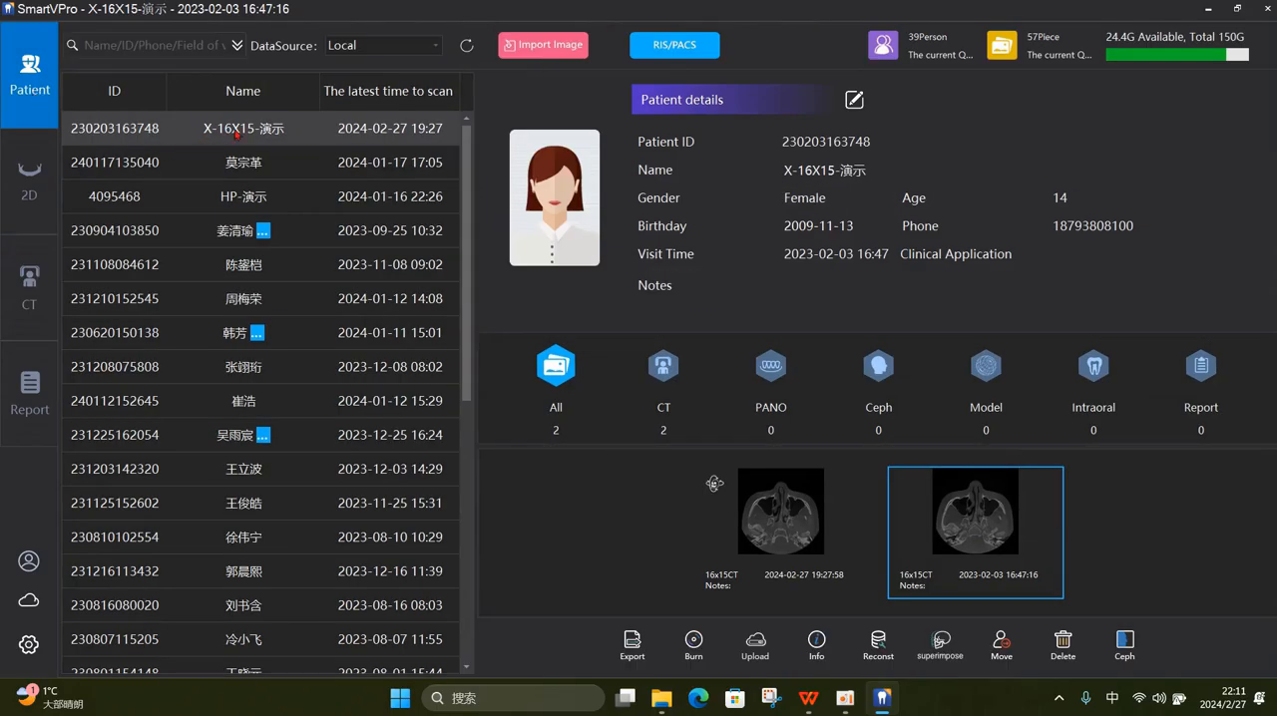
left_click(238, 133)
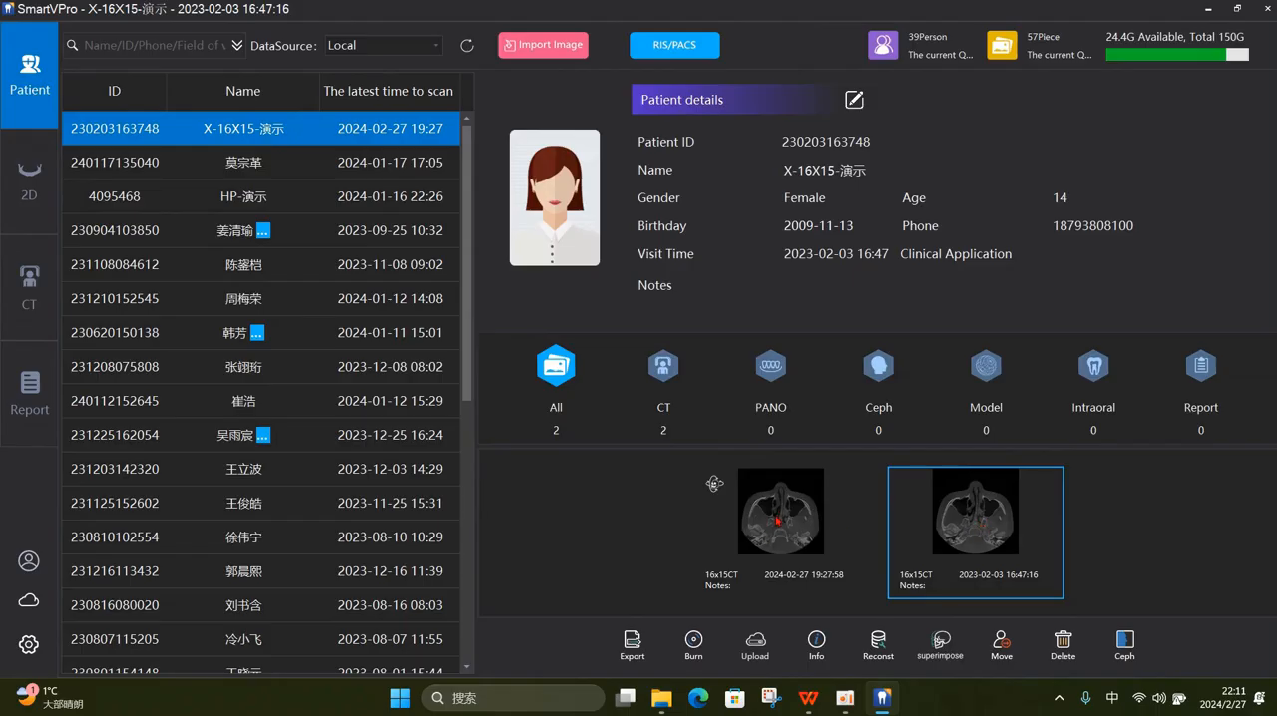
left_click(973, 534)
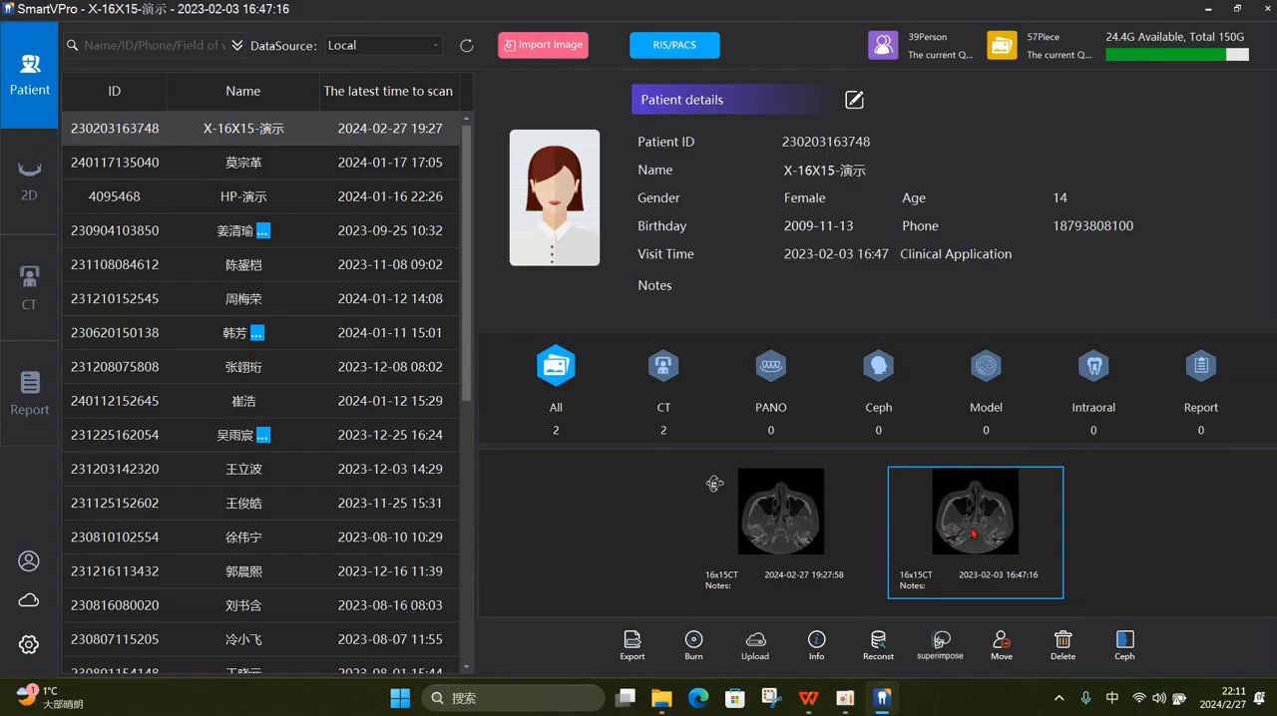
right_click(974, 531)
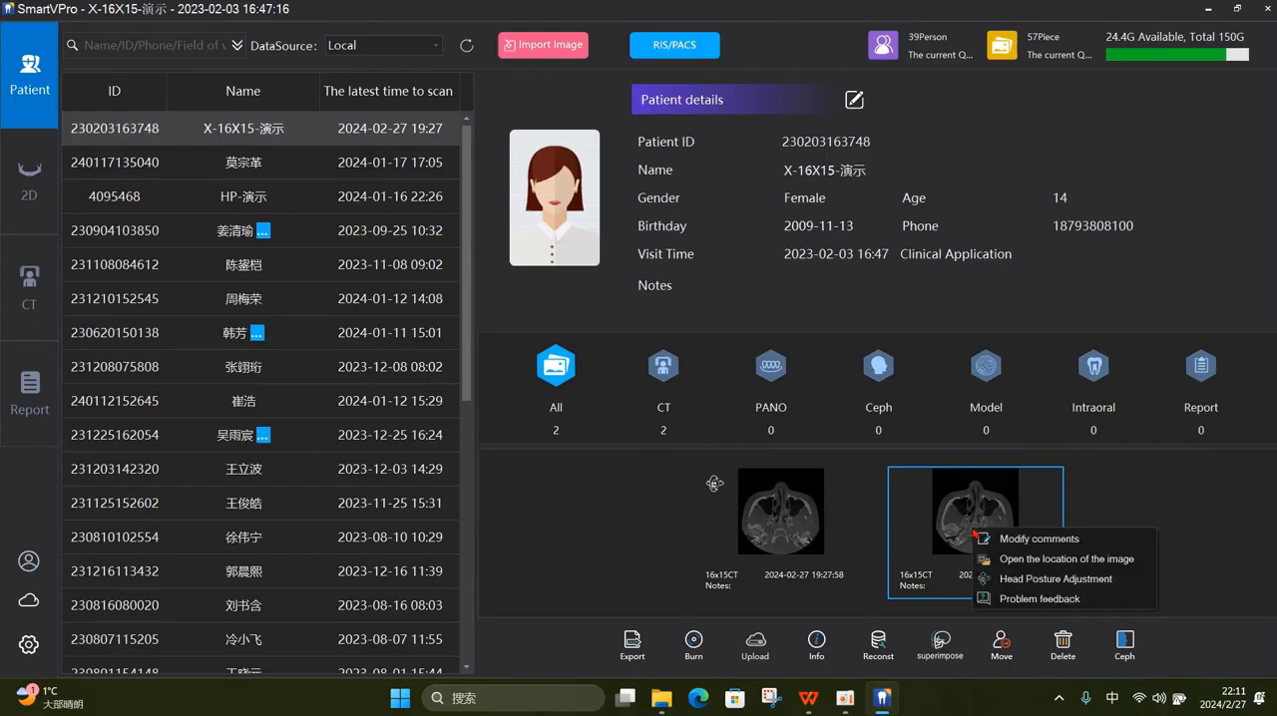
left_click(1021, 580)
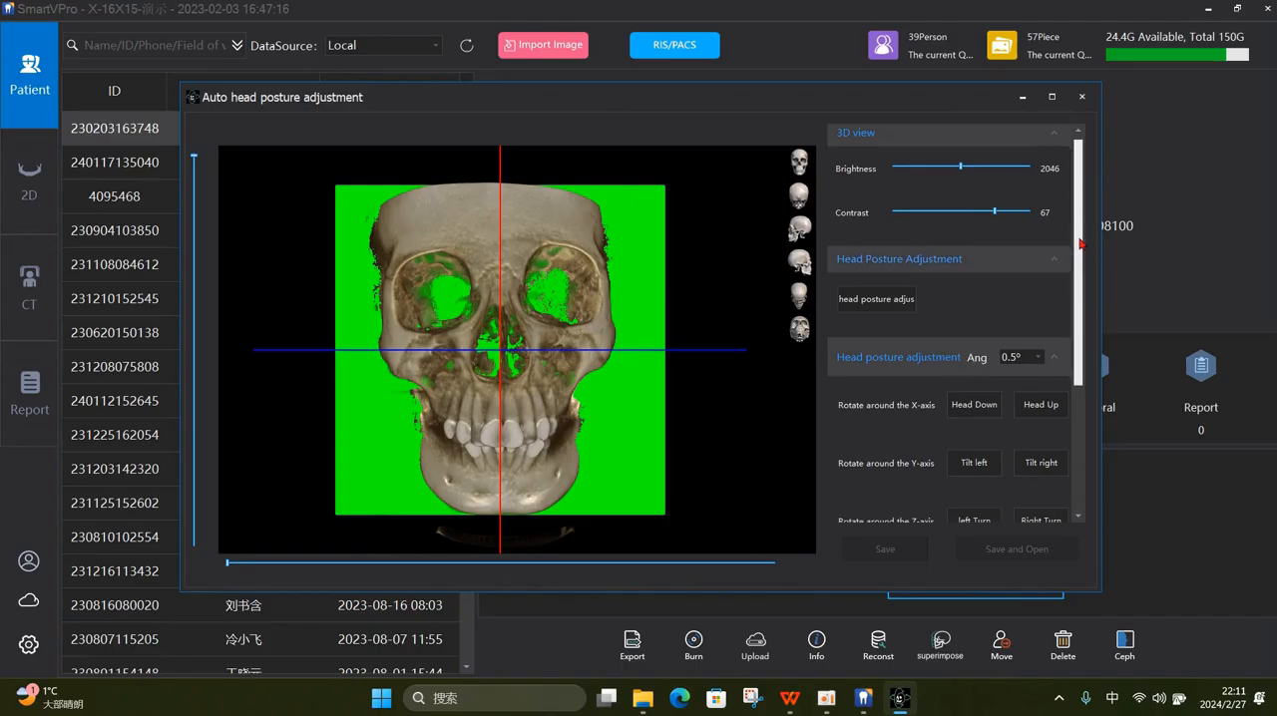
- Set the head posture adjustment angle to 5° and rotate the skull down and back up around the X-axis
scroll(1034, 263, "down", 1)
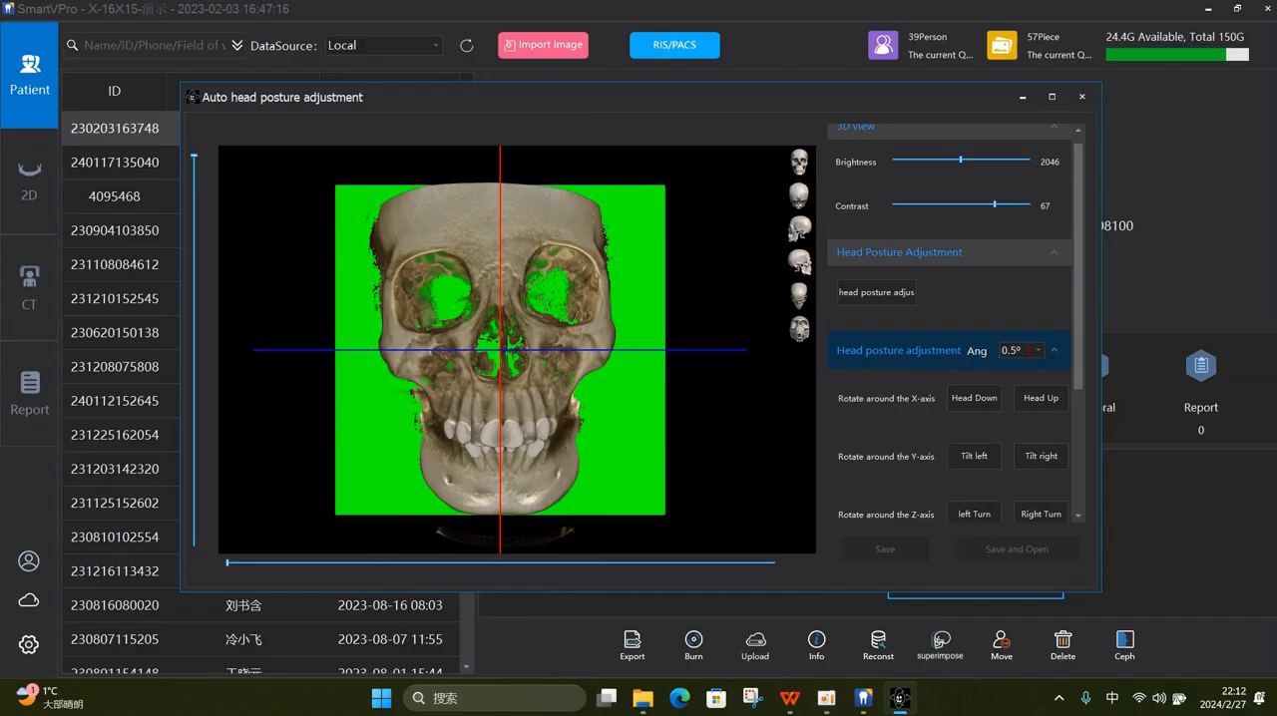
left_click(1035, 351)
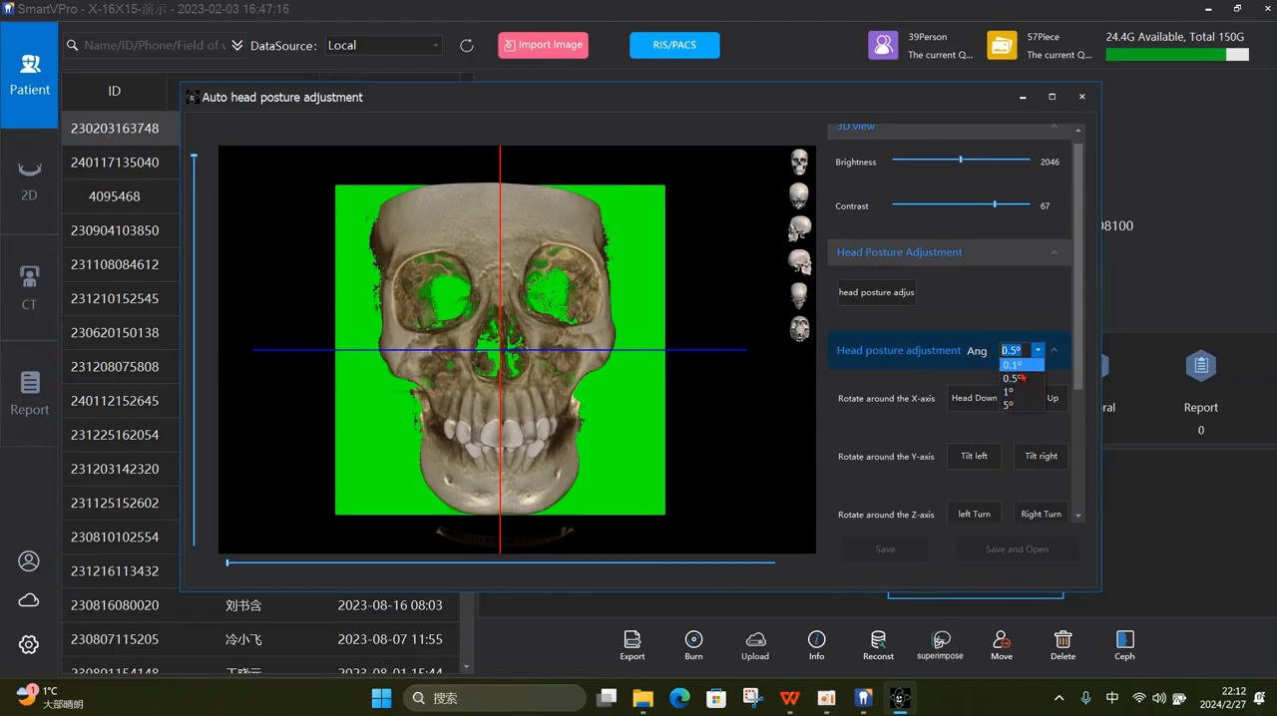
left_click(1018, 404)
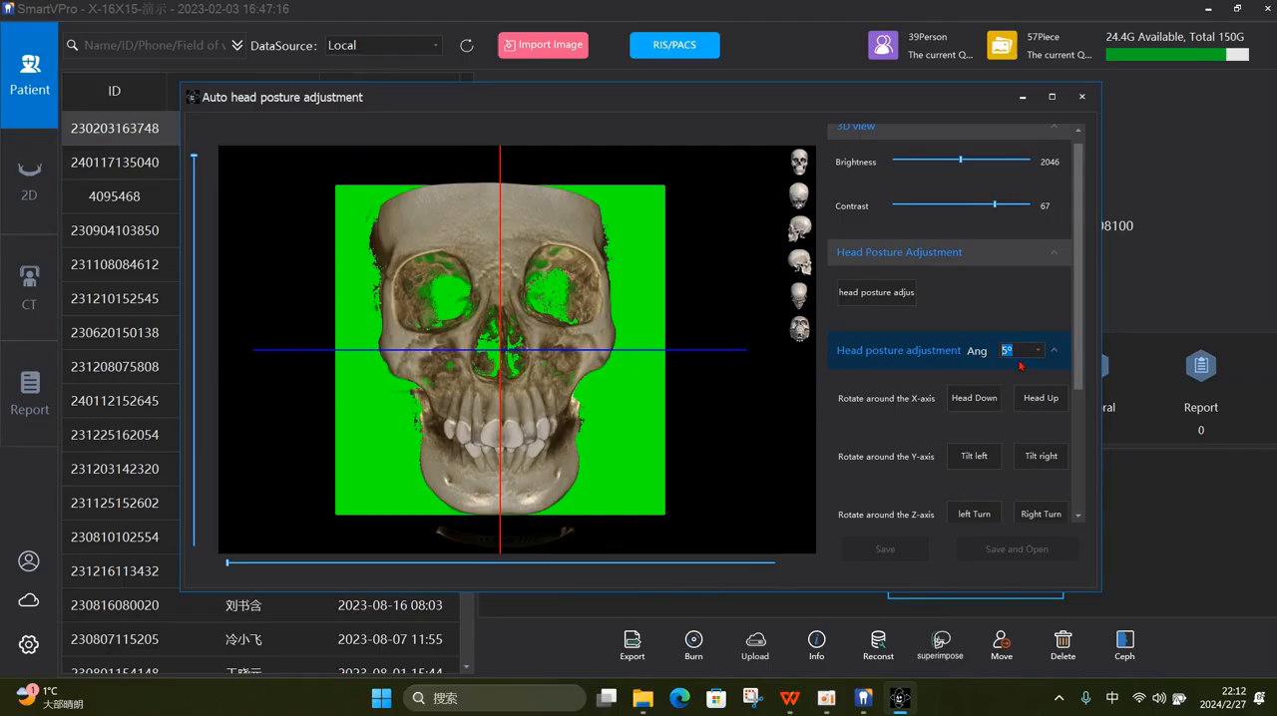
left_click(978, 405)
left_click(980, 406)
left_click(1038, 401)
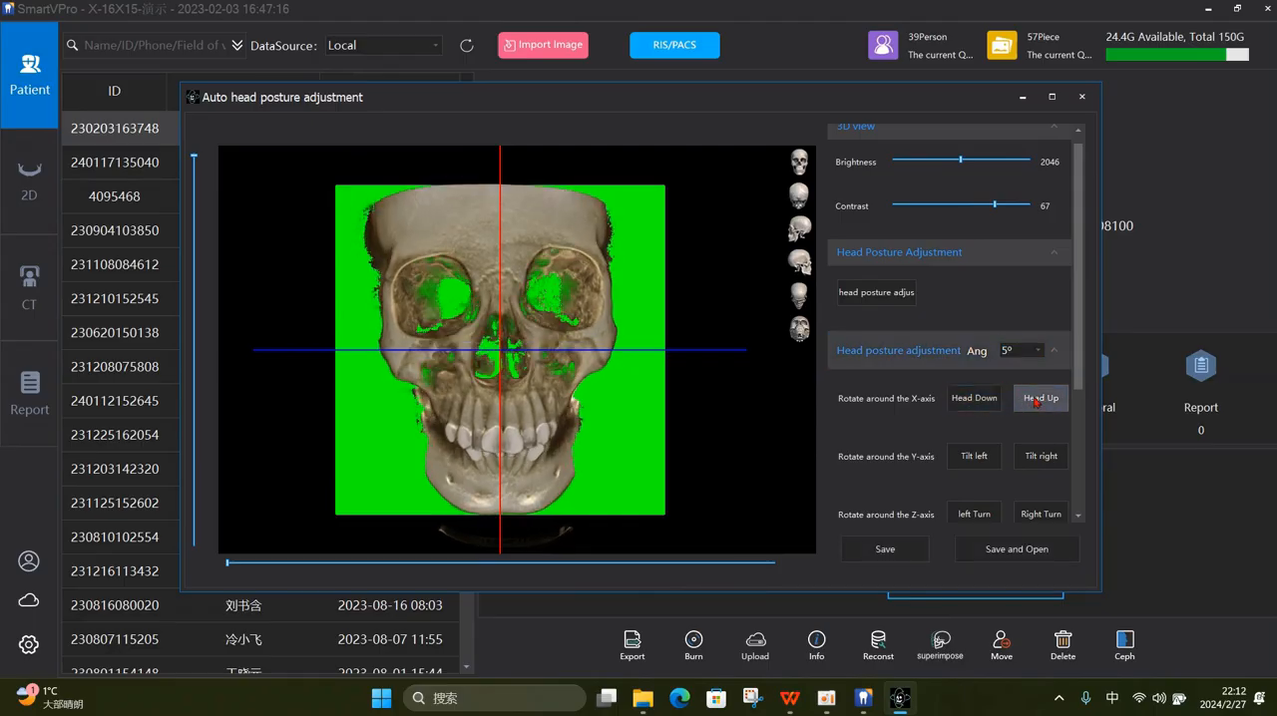
left_click(1038, 401)
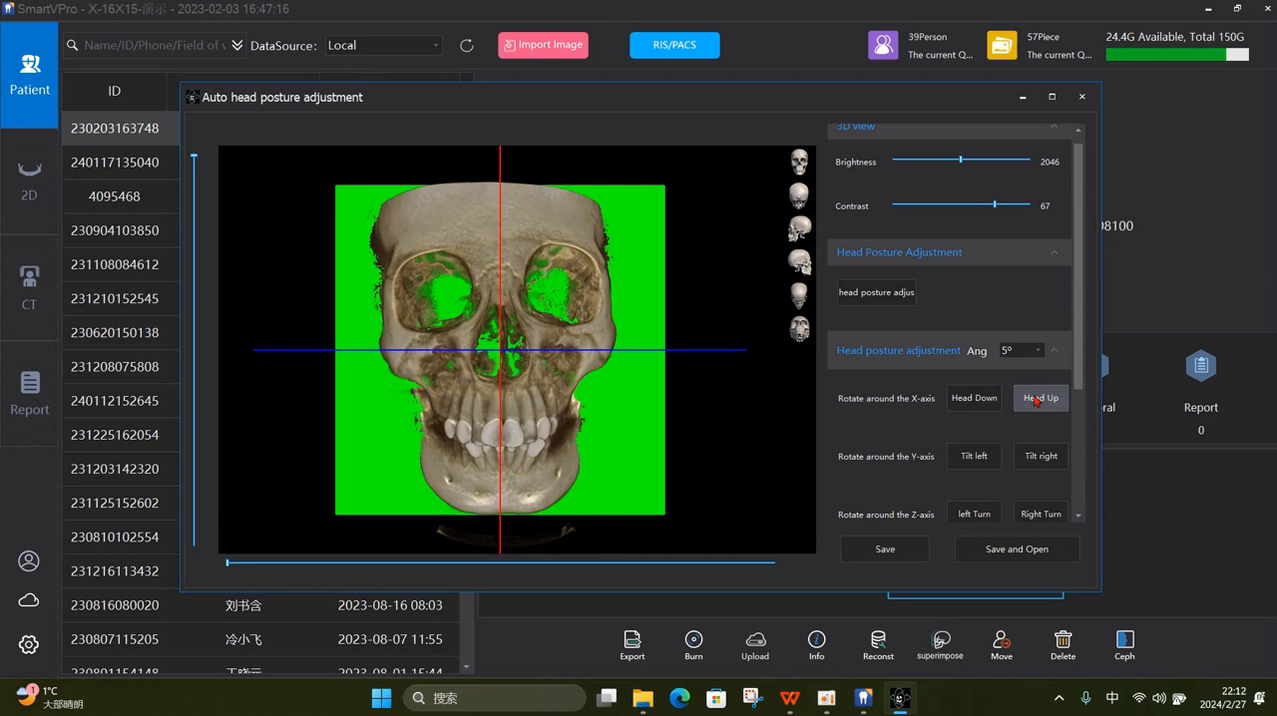
left_click(975, 403)
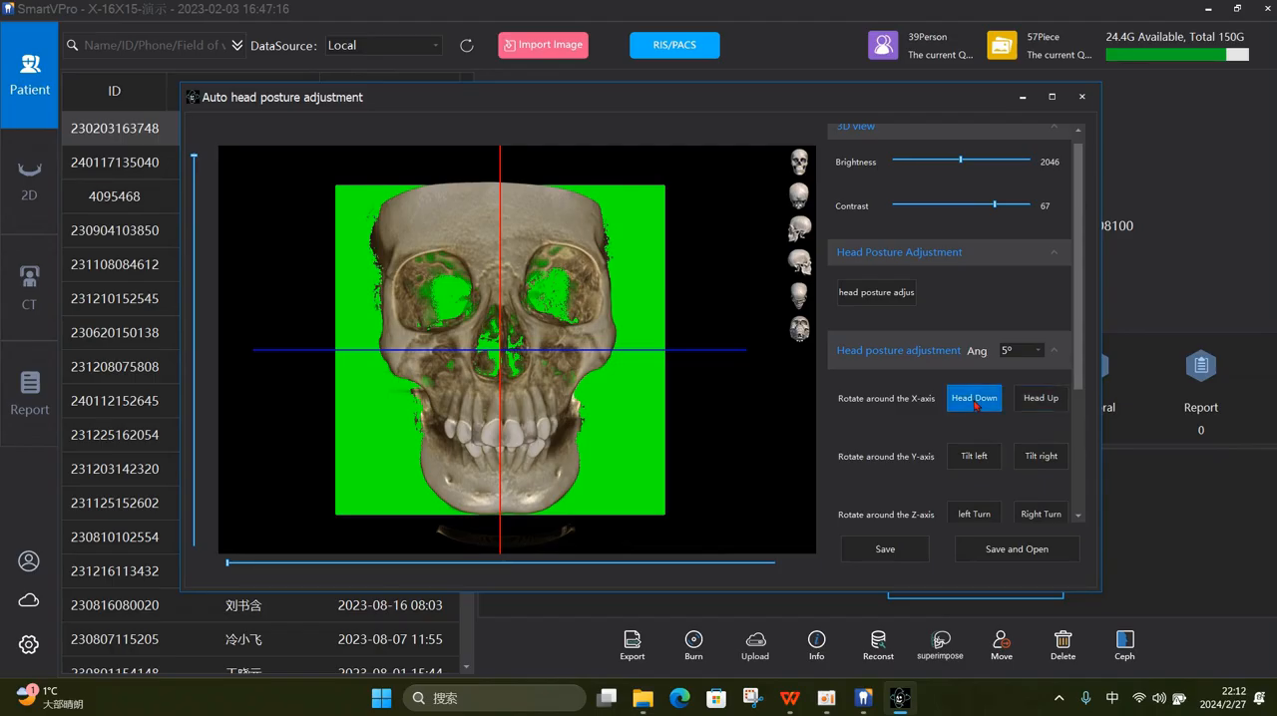
left_click(1034, 403)
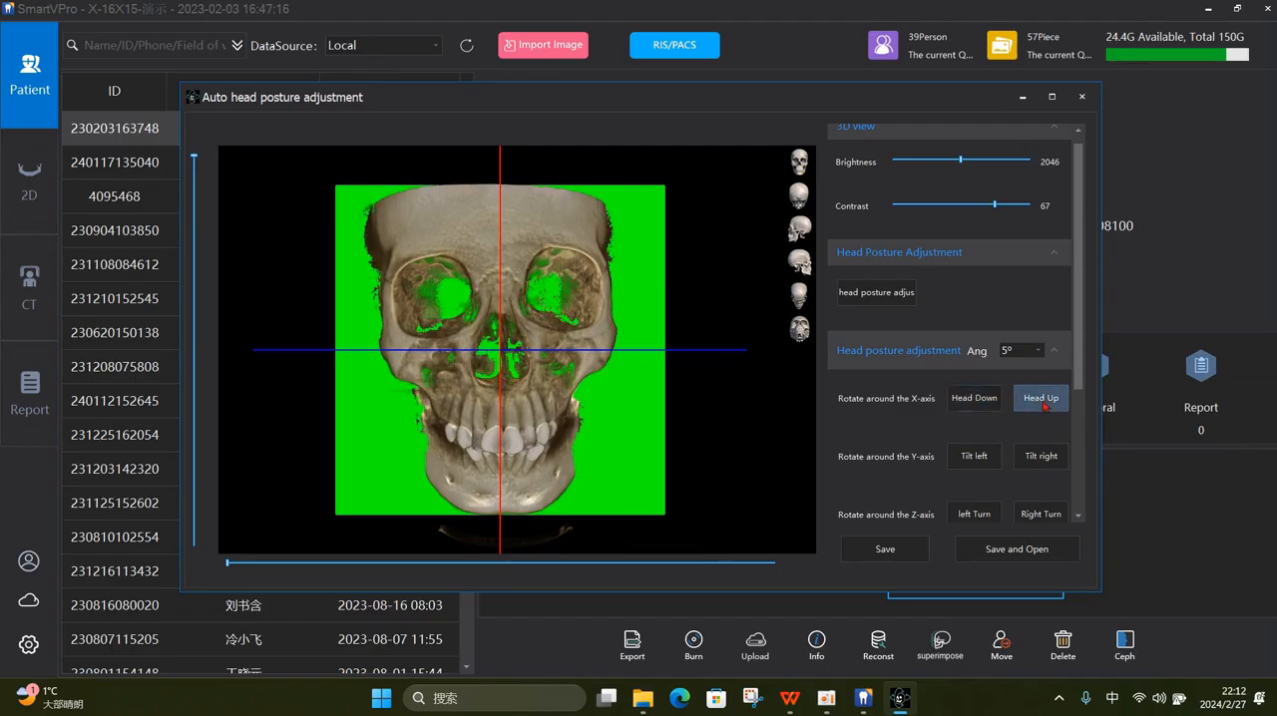
- Tilt the skull left by two 5° increments around the Y-axis, and tilt it back right by the same amount
left_click(974, 457)
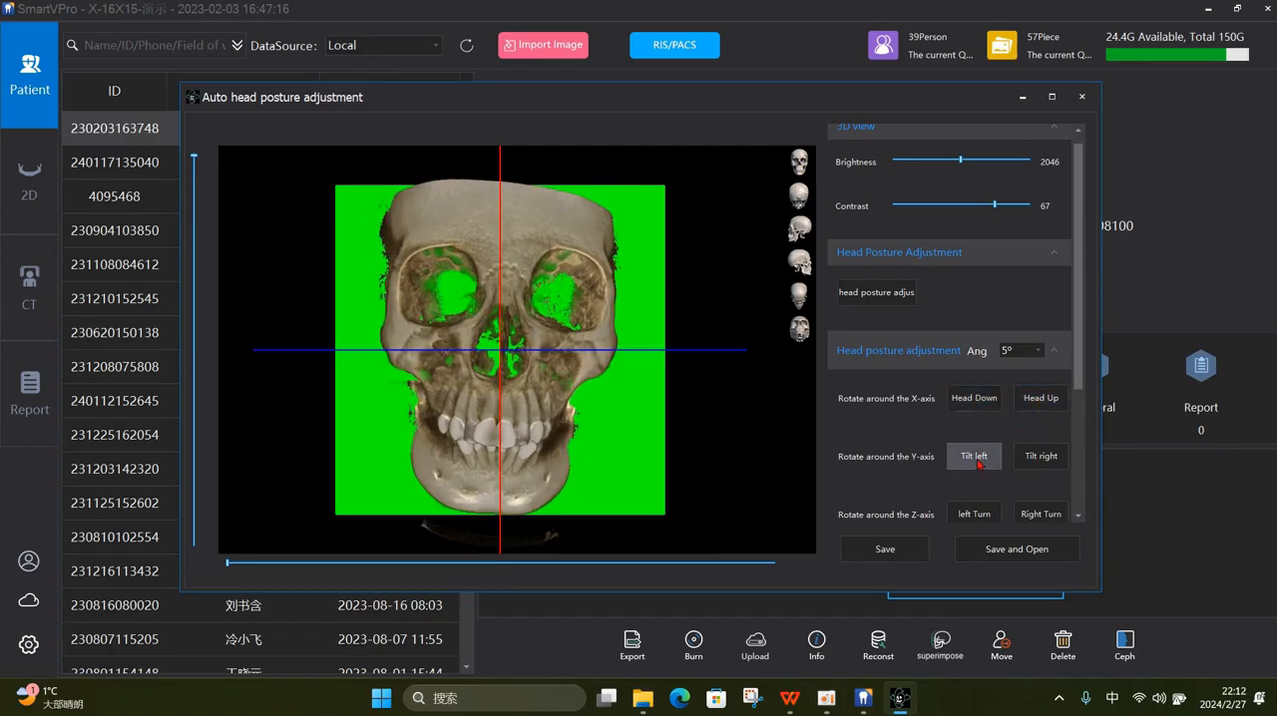
left_click(981, 461)
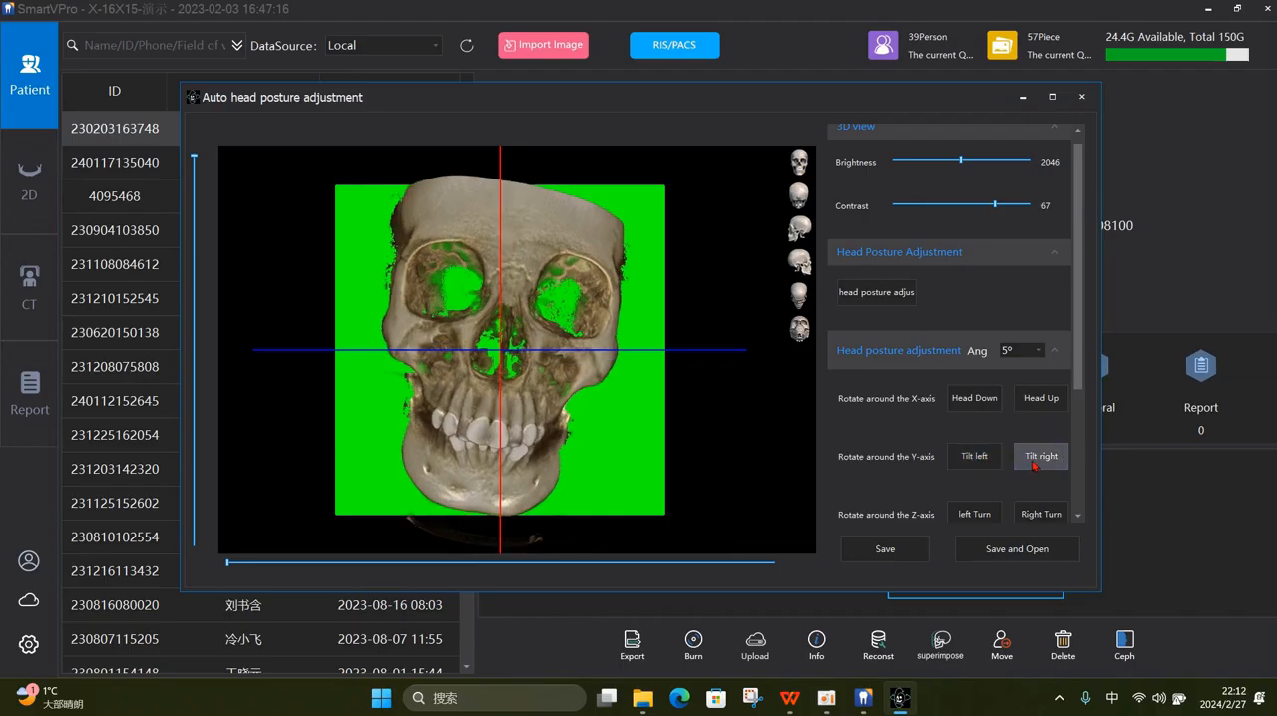
left_click(1040, 461)
left_click(1039, 461)
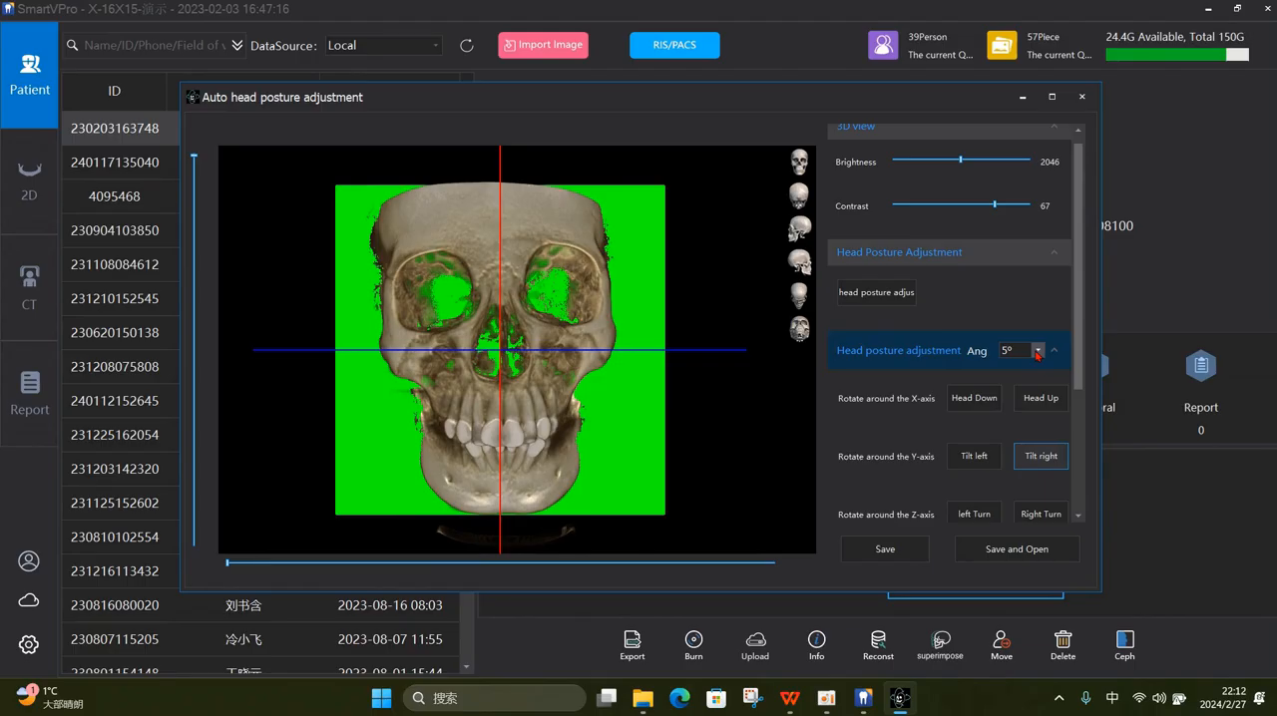
- Turn the skull left by two 5° increments around the Z-axis, and turn it back right by the same amount
left_click(981, 517)
left_click(981, 517)
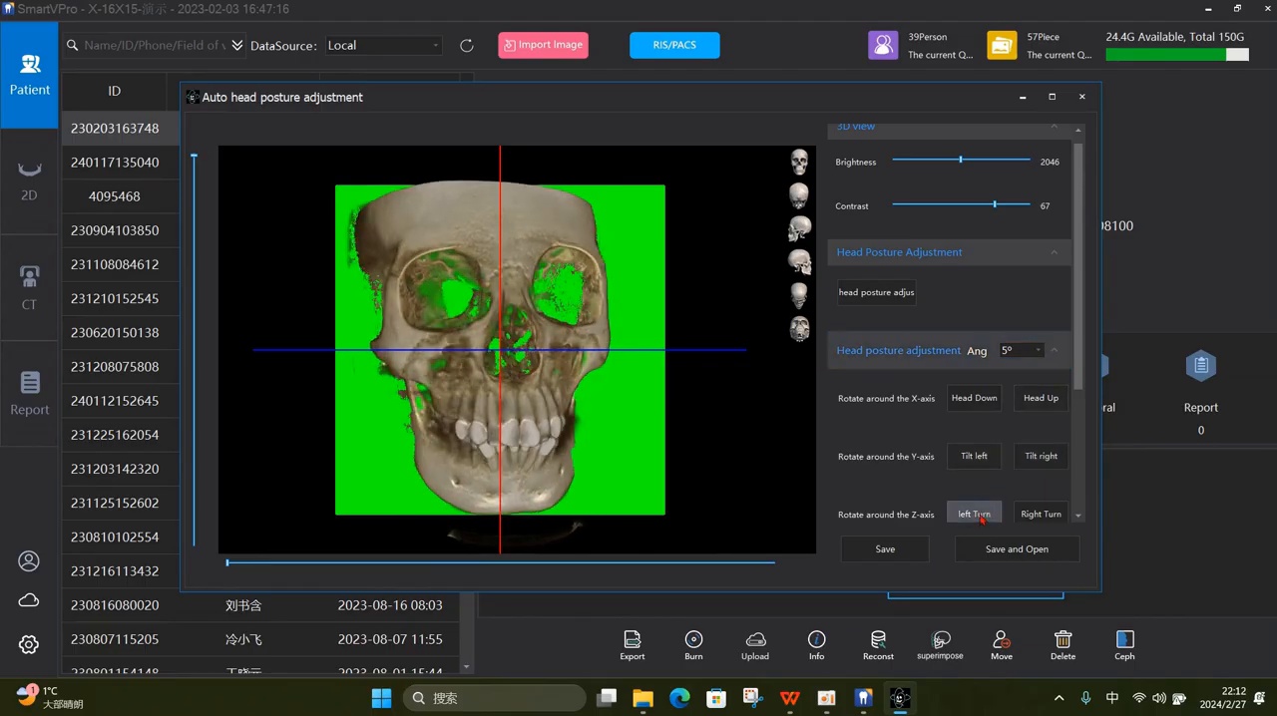
left_click(1041, 515)
left_click(1043, 515)
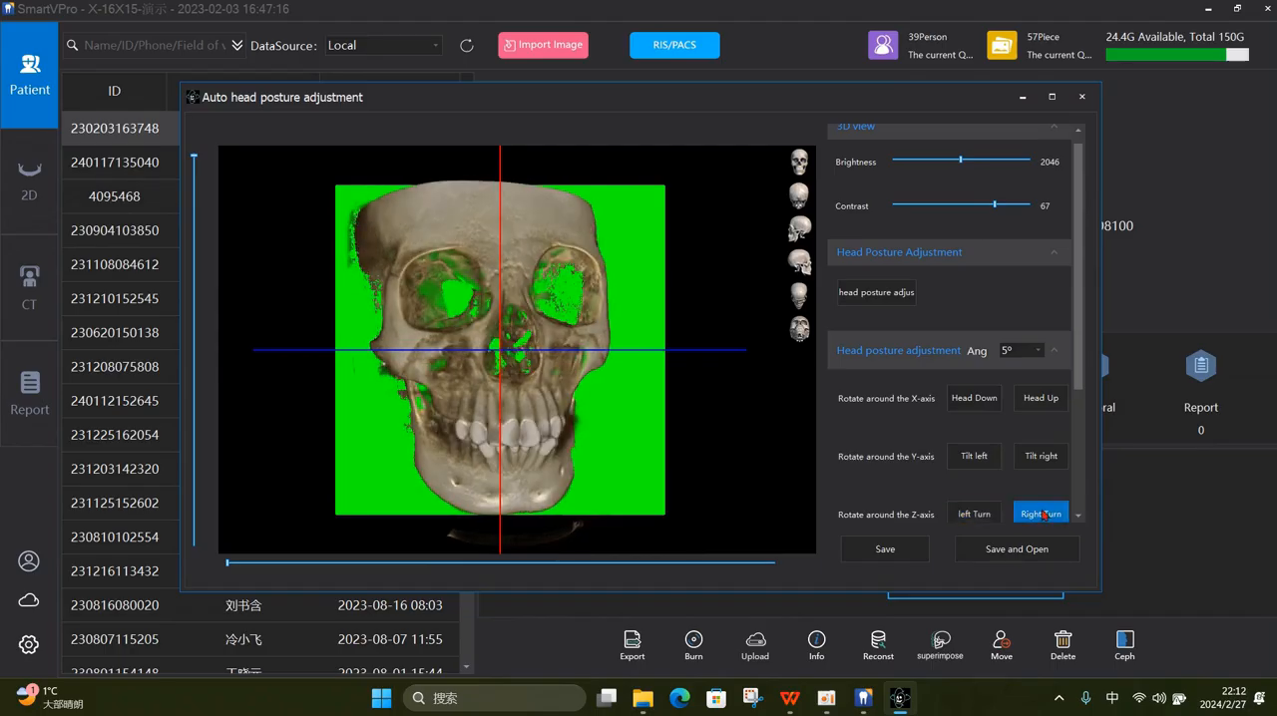
- Hide the 3D planes and rotate the skull down and back up around the X-axis in 5° increments
left_click_drag(1084, 389, 1087, 485)
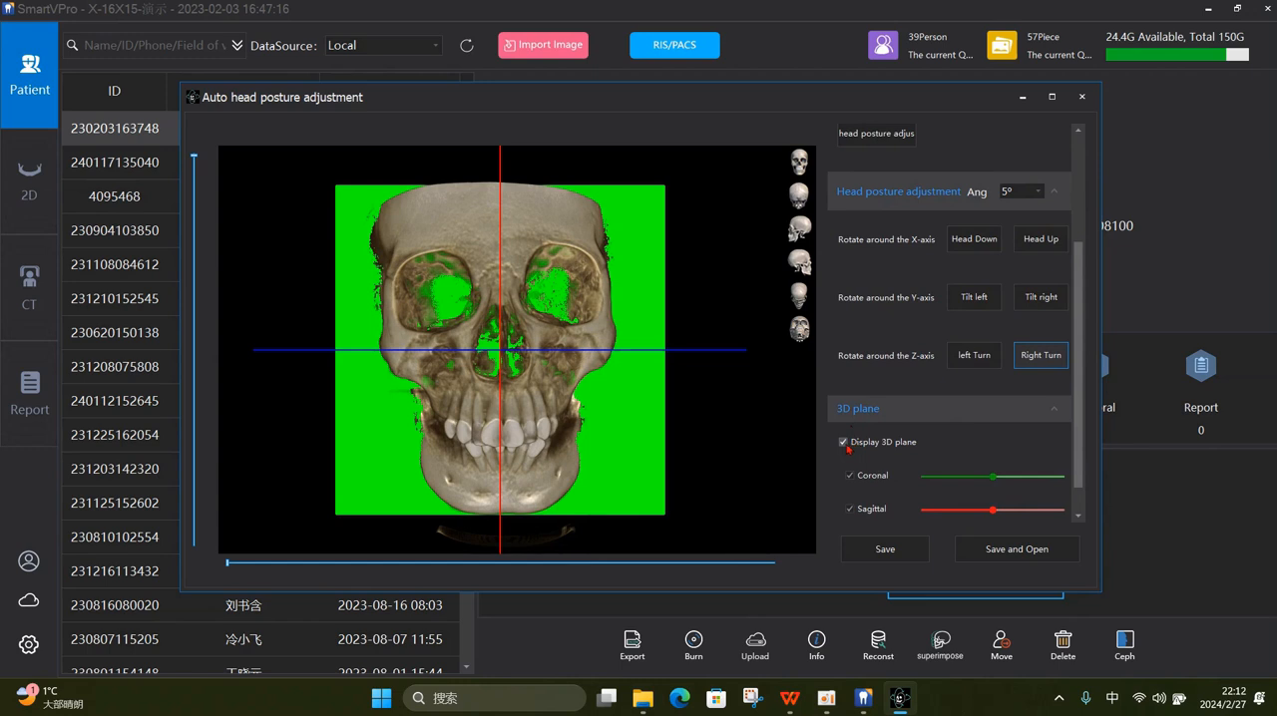
left_click(843, 442)
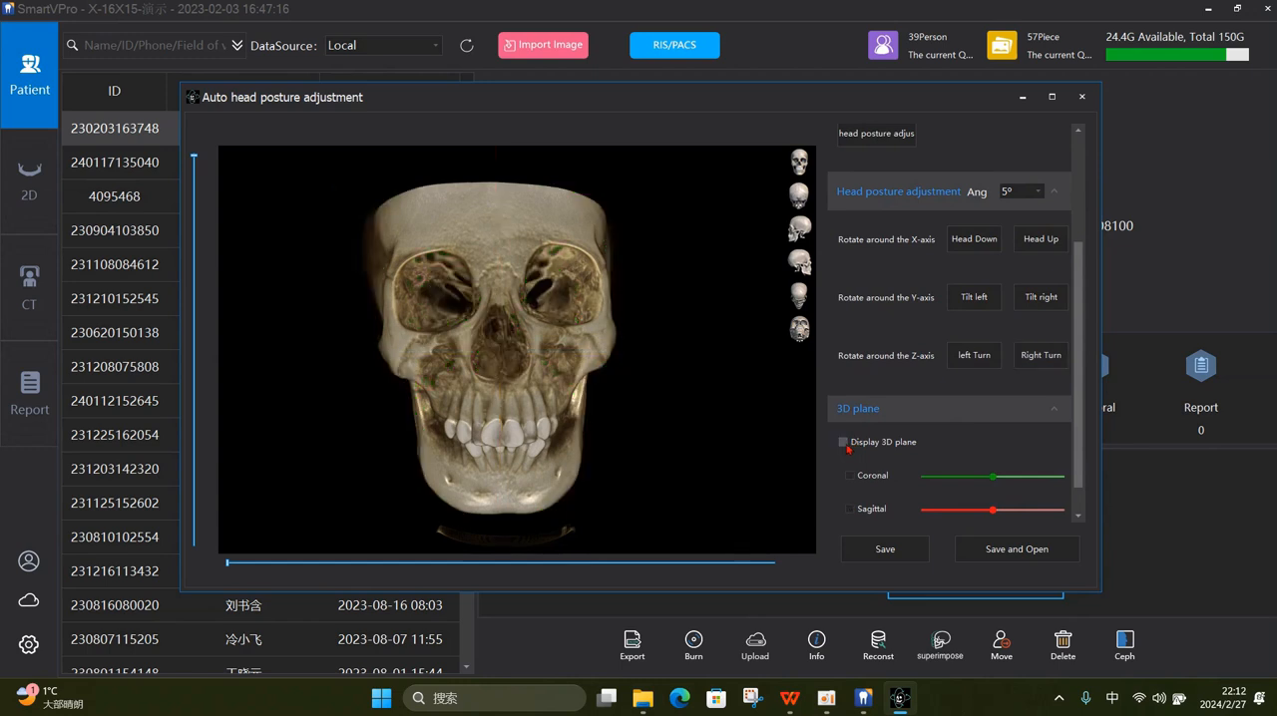
scroll(1040, 350, "up", 2)
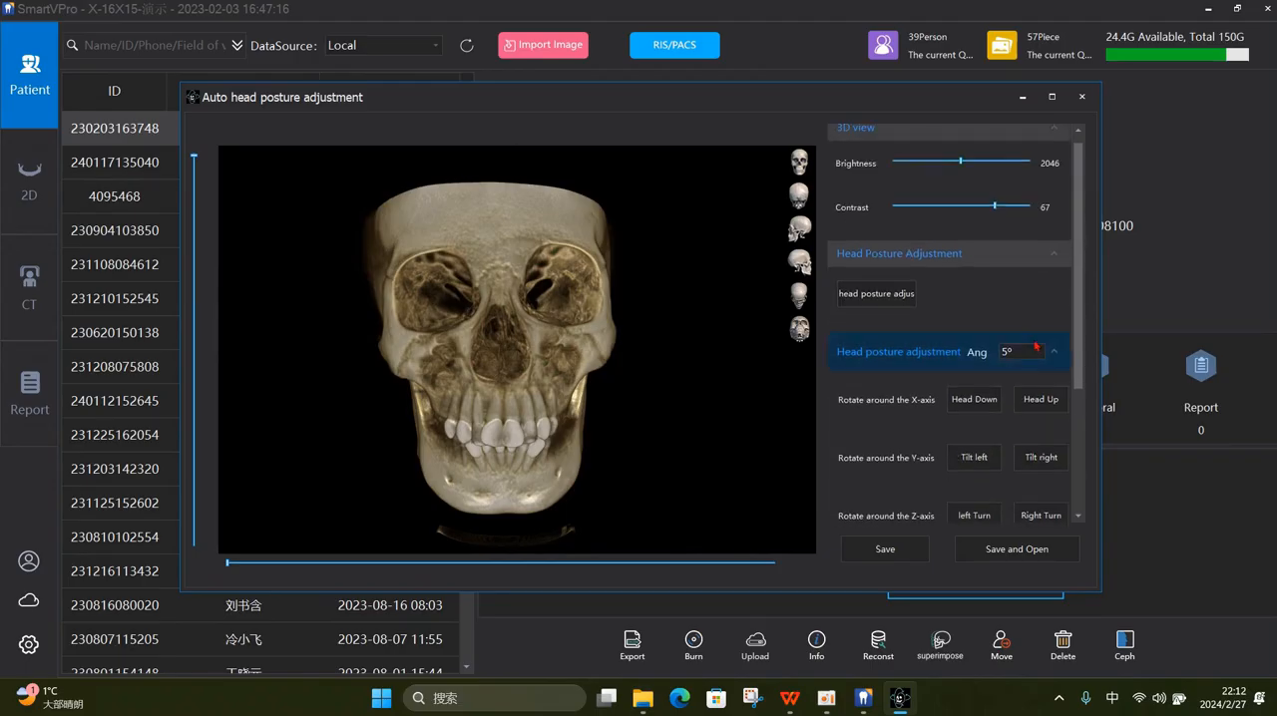
left_click(978, 409)
left_click(979, 409)
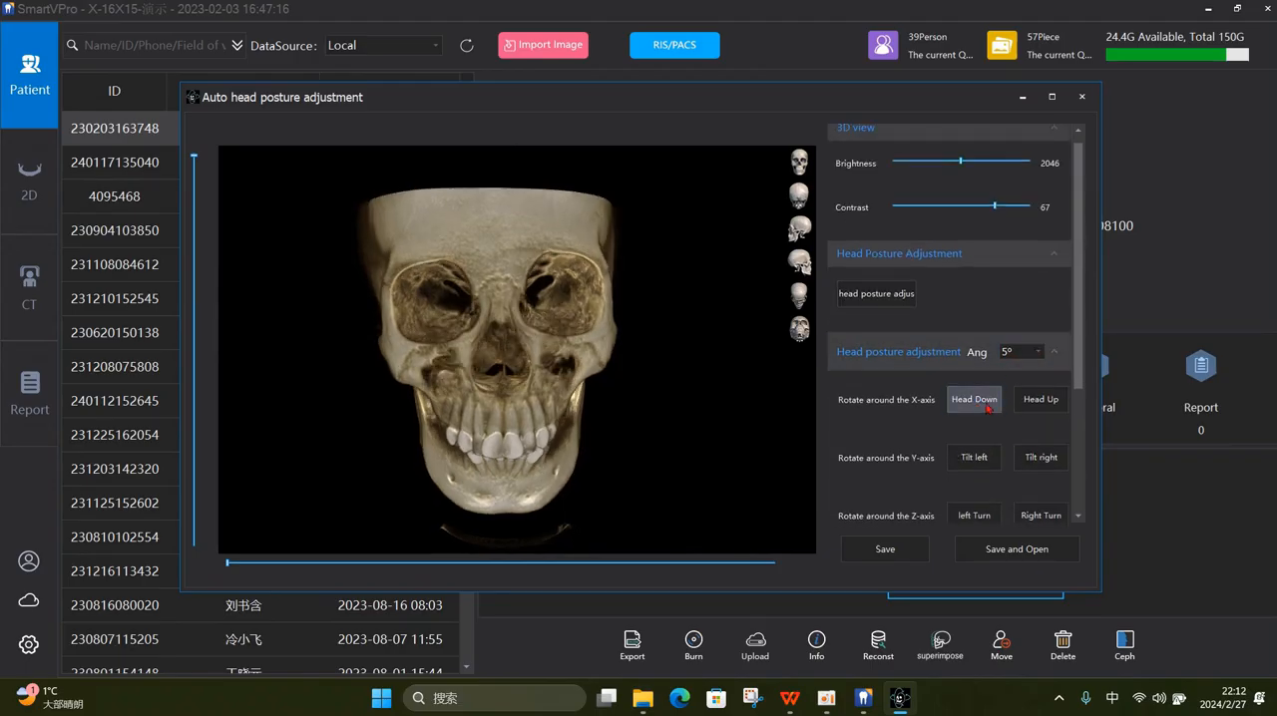
left_click(1045, 409)
left_click(979, 409)
left_click(1040, 407)
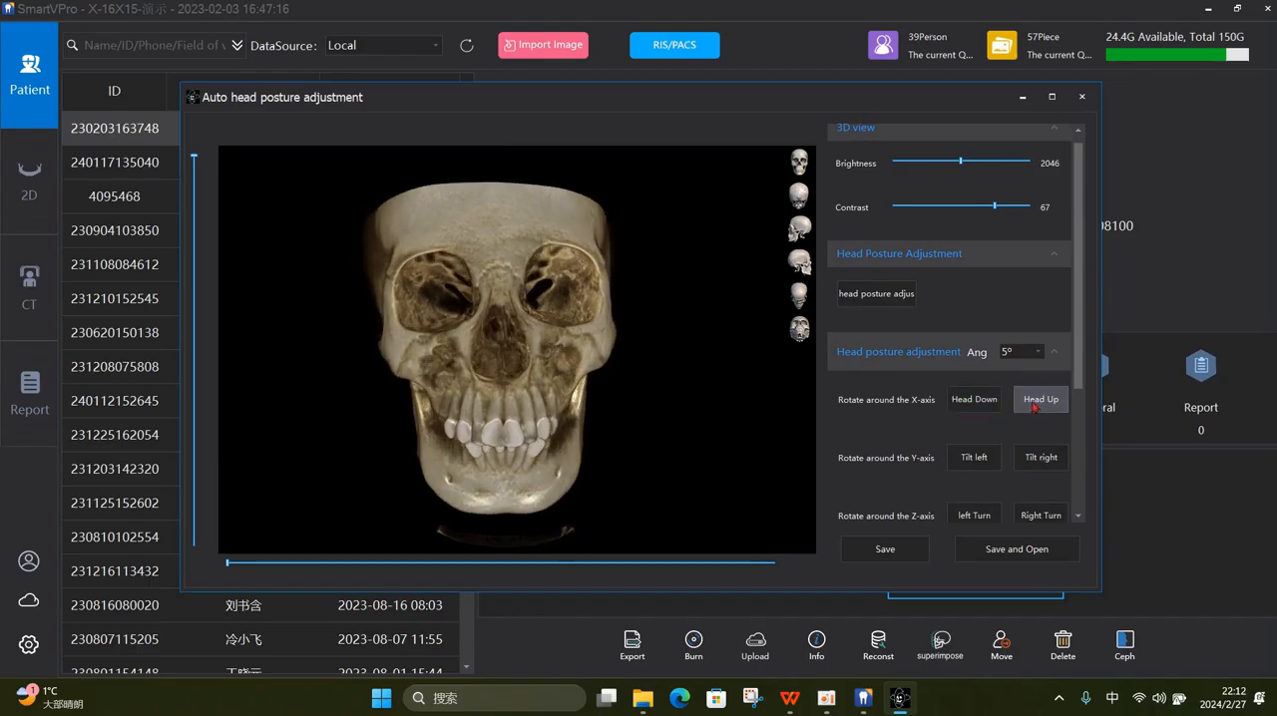
- Exit the head posture adjustment without saving and confirm leaving it
left_click_drag(1079, 375, 1082, 396)
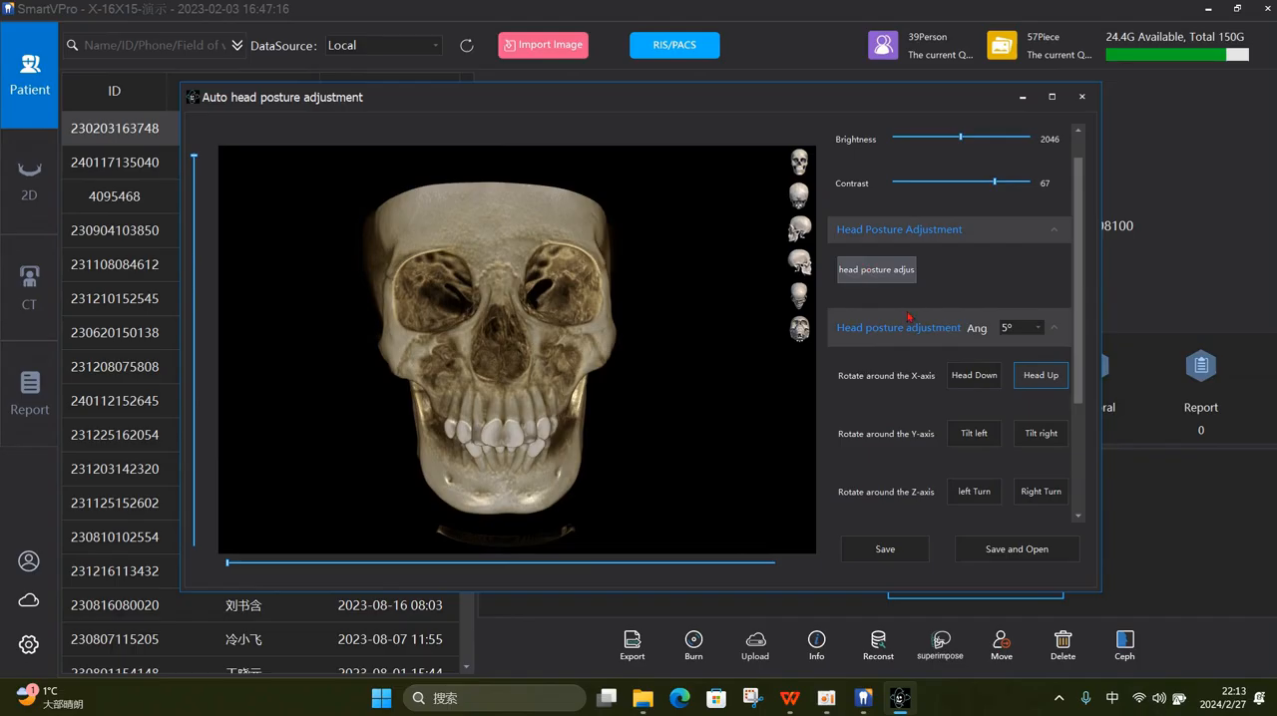
left_click_drag(1081, 356, 1078, 436)
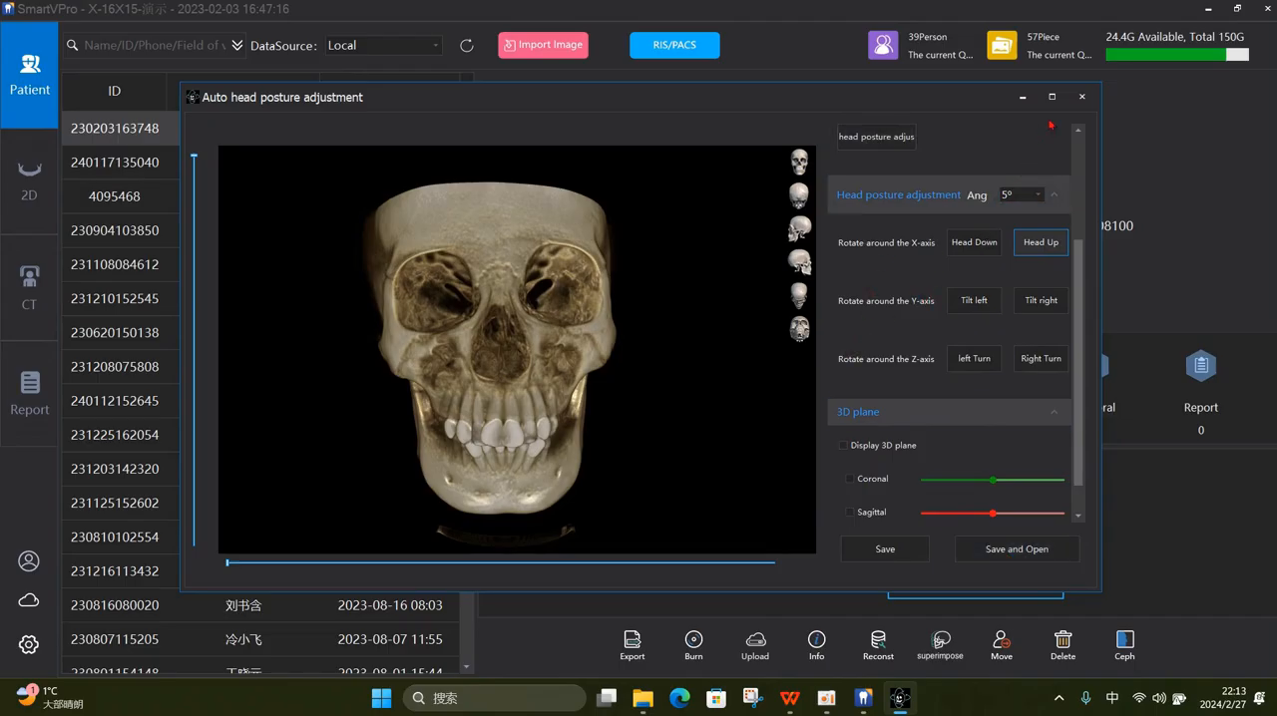
left_click(1081, 96)
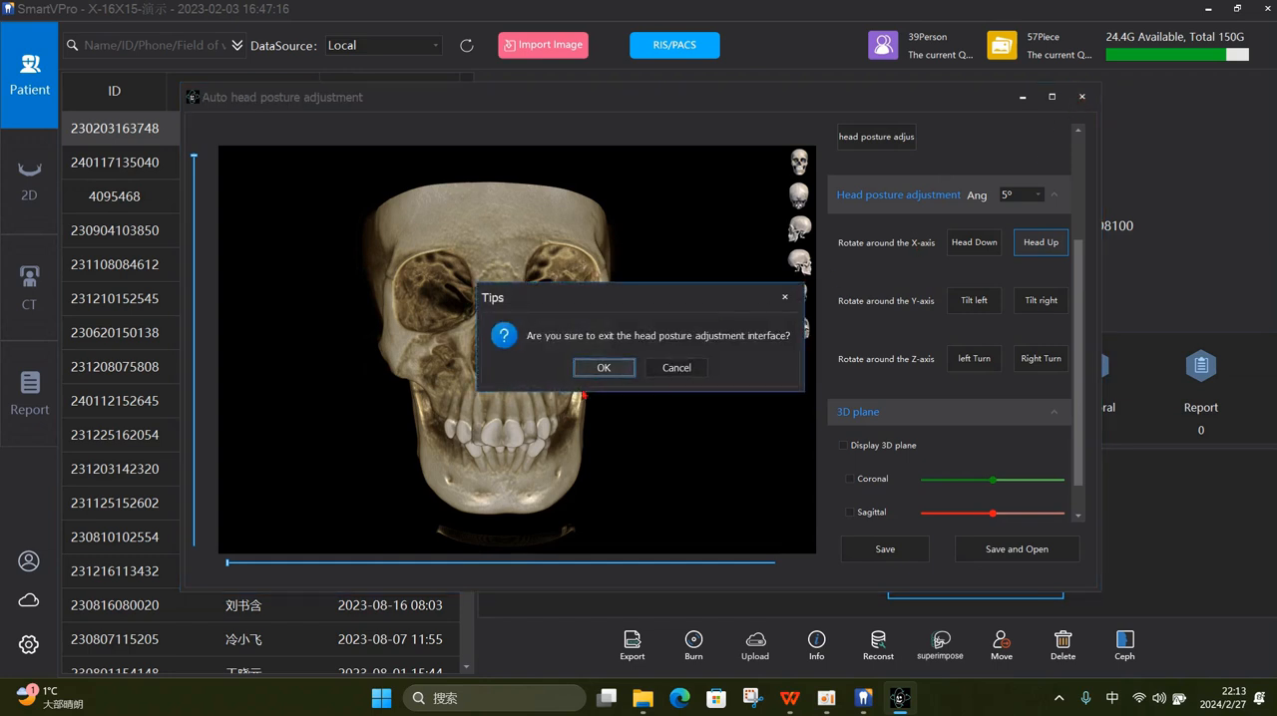
left_click(602, 368)
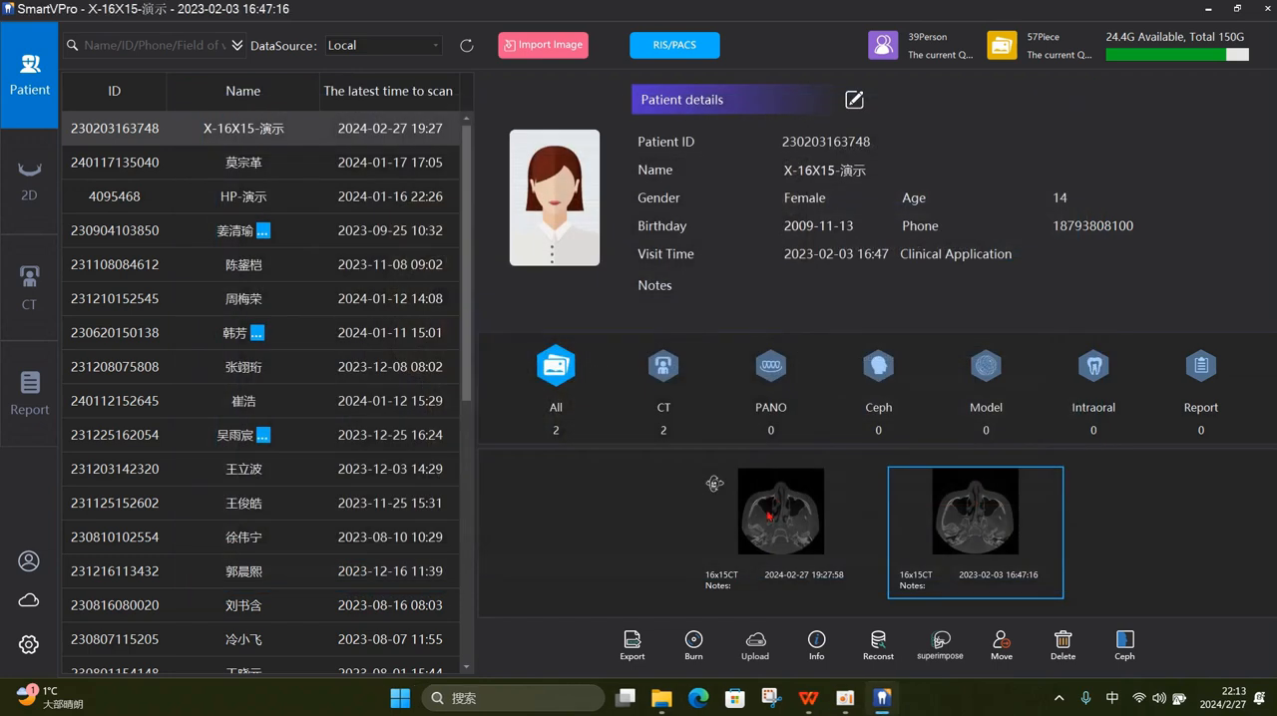
left_click(771, 515)
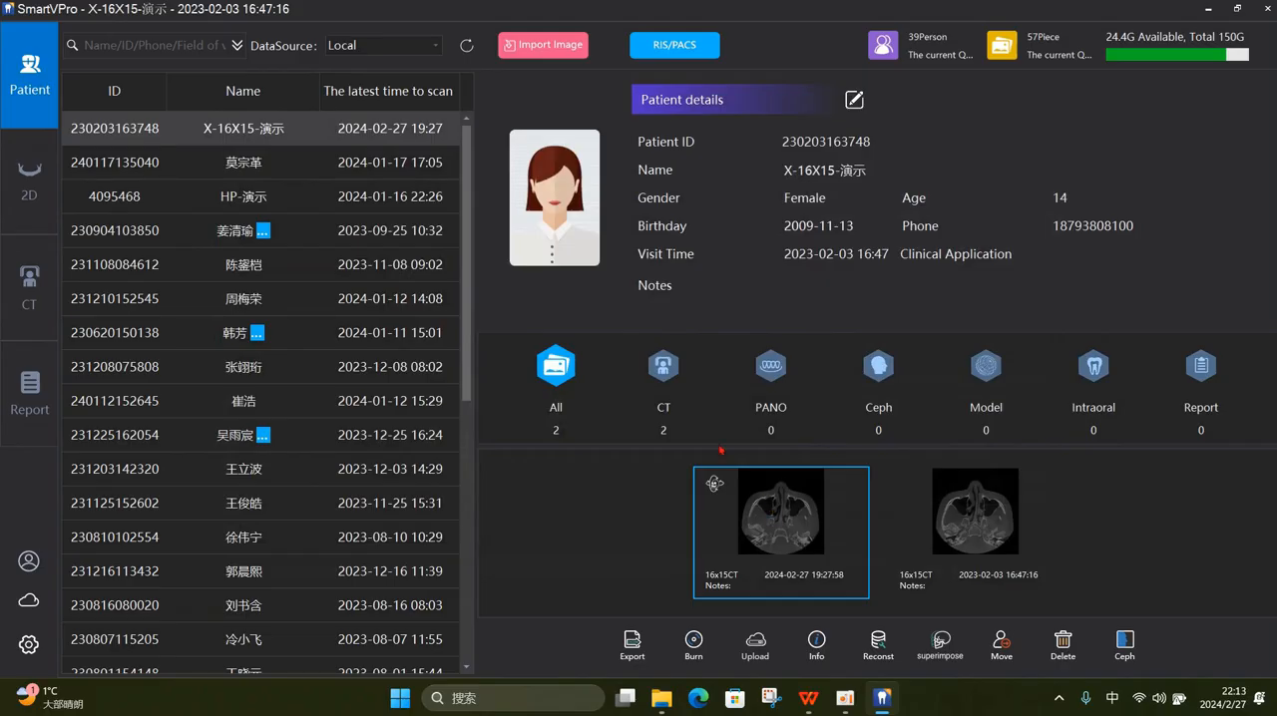
left_click(400, 141)
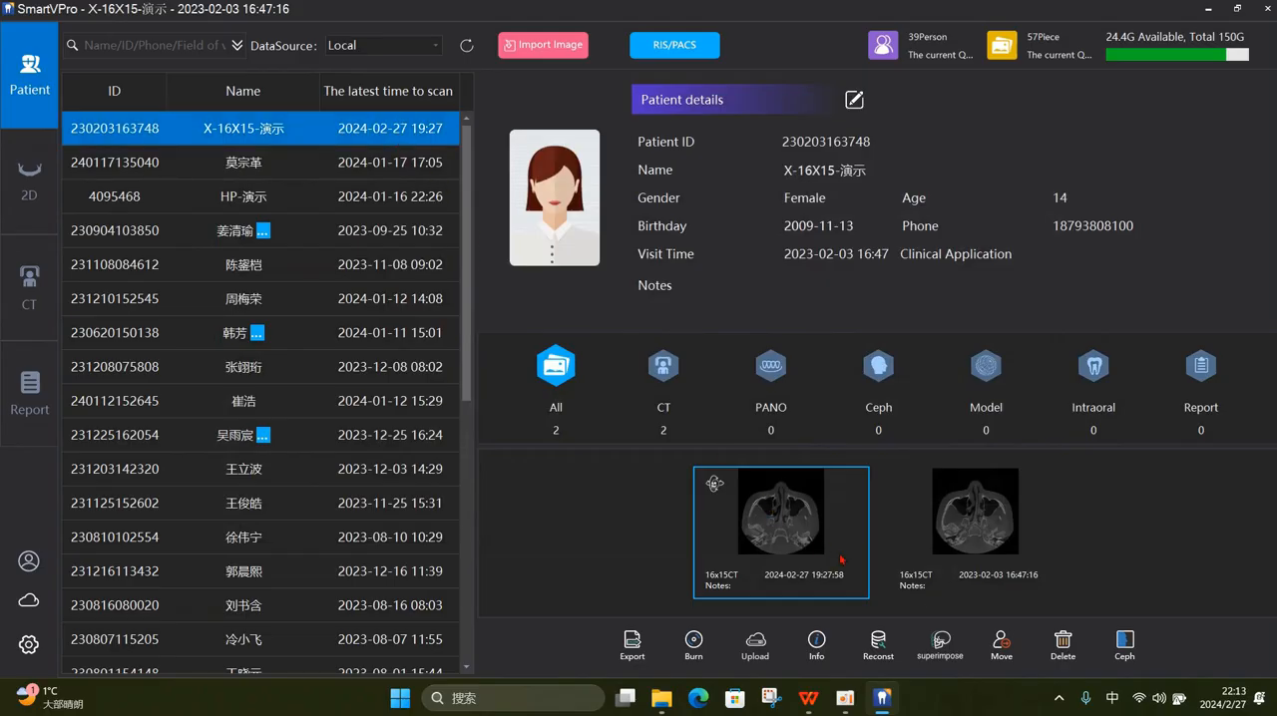
left_click(990, 534)
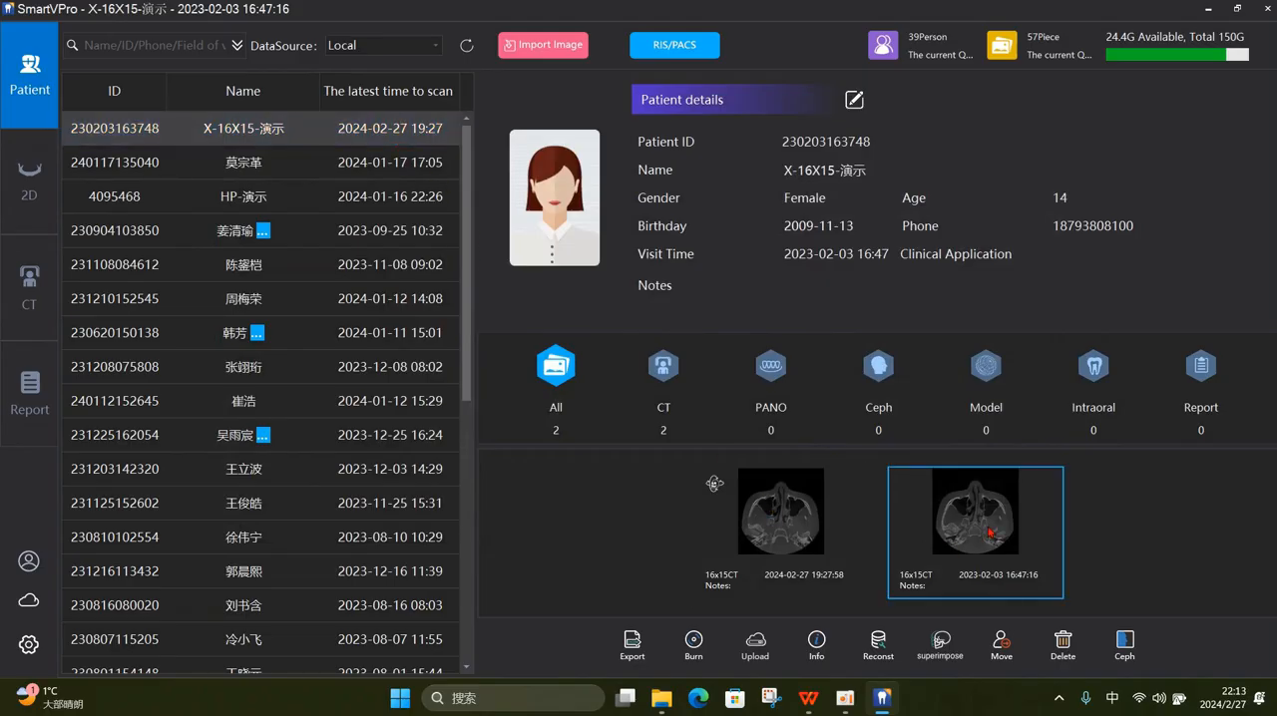
left_click(767, 524)
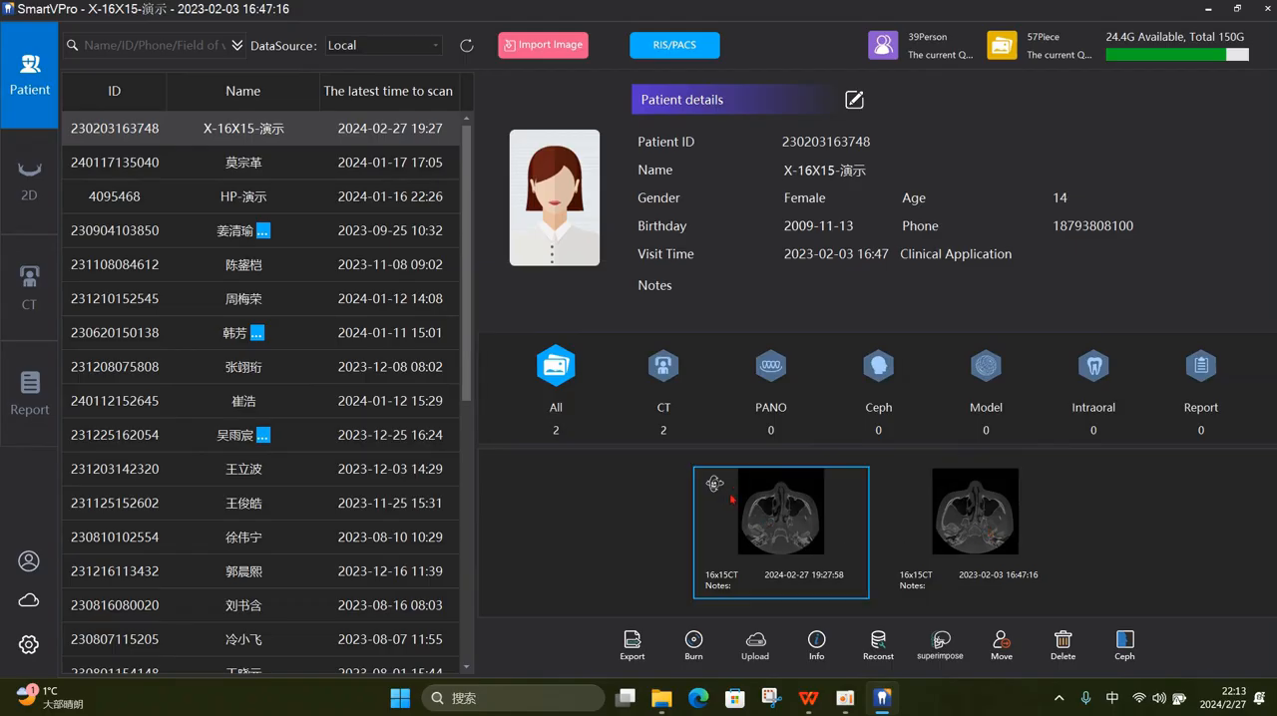